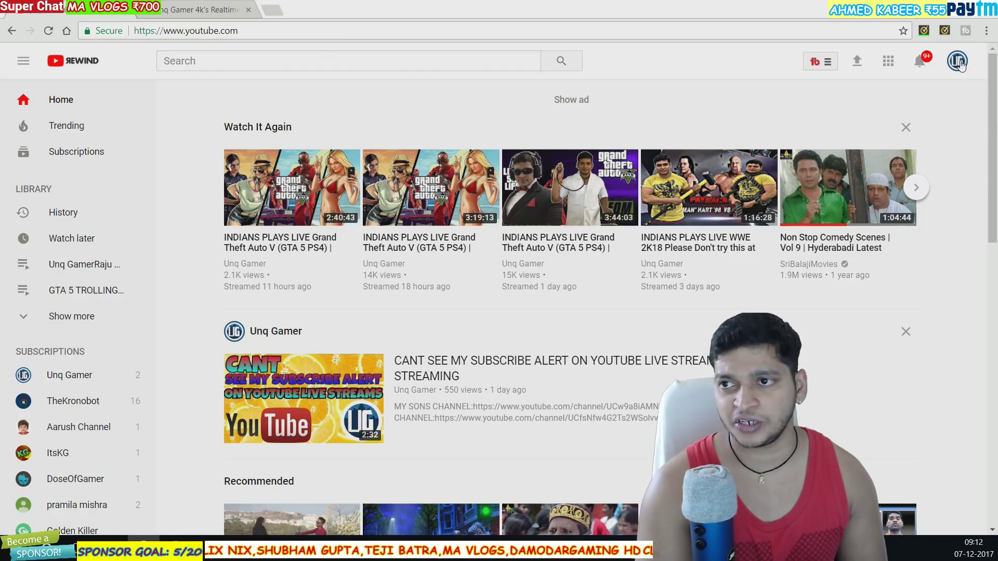
Step: Go from the account menu into Creator Studio and open Channel > Status and features
{"action": "left_click", "coordinate": [959, 62]}
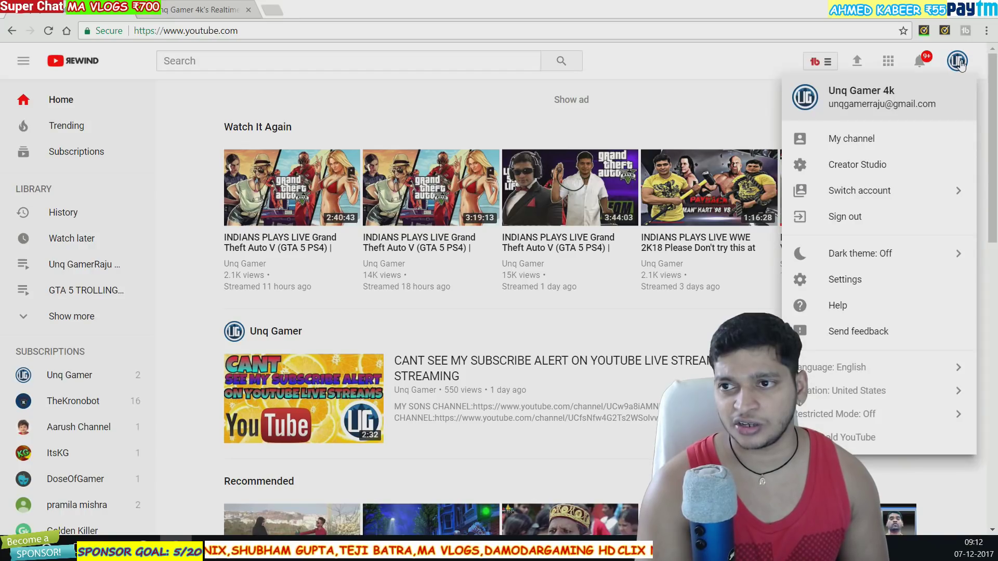
{"action": "left_click", "coordinate": [894, 166]}
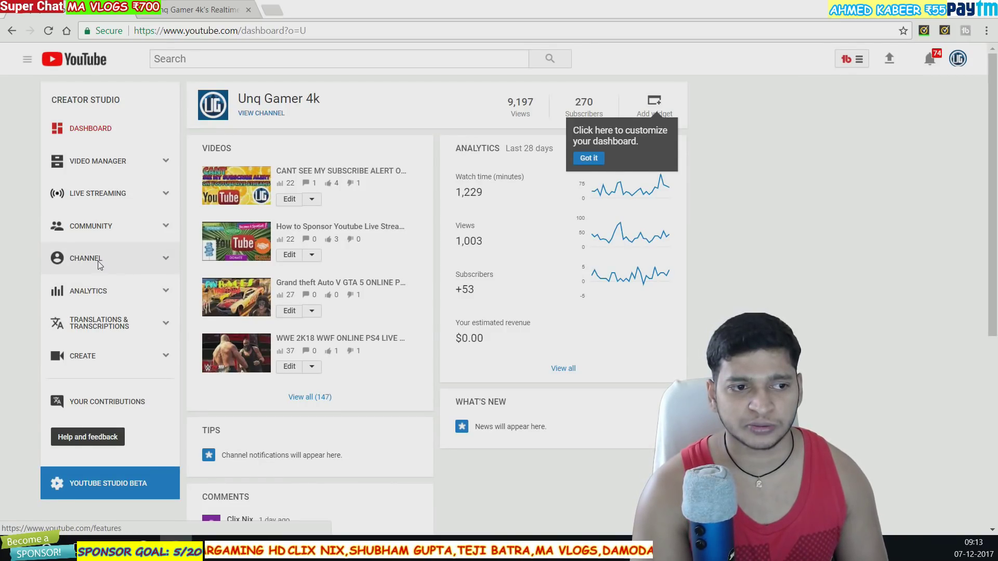
{"action": "left_click", "coordinate": [98, 264]}
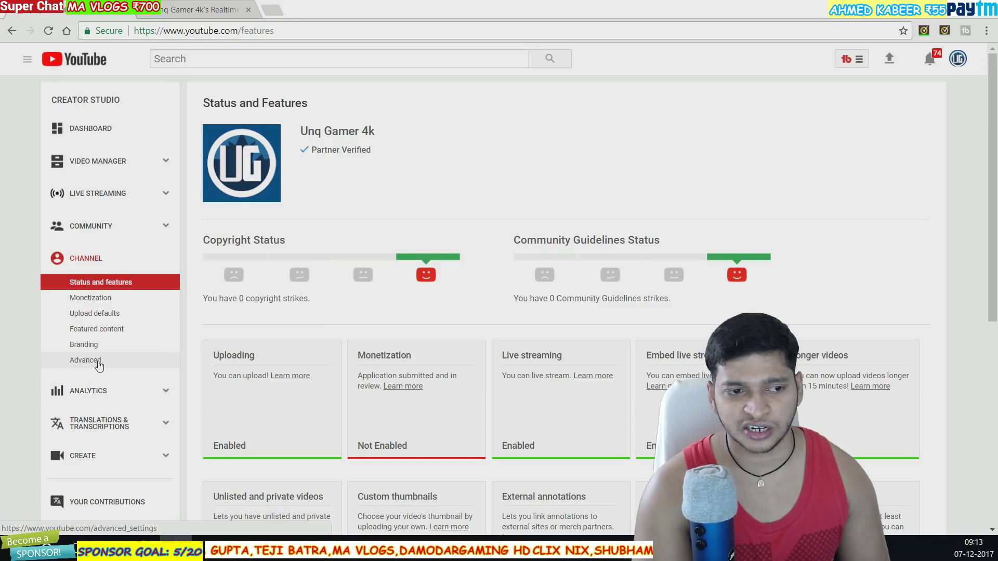
Step: Open Channel > Advanced and scroll down to the Subscriber counts section
{"action": "left_click", "coordinate": [122, 363]}
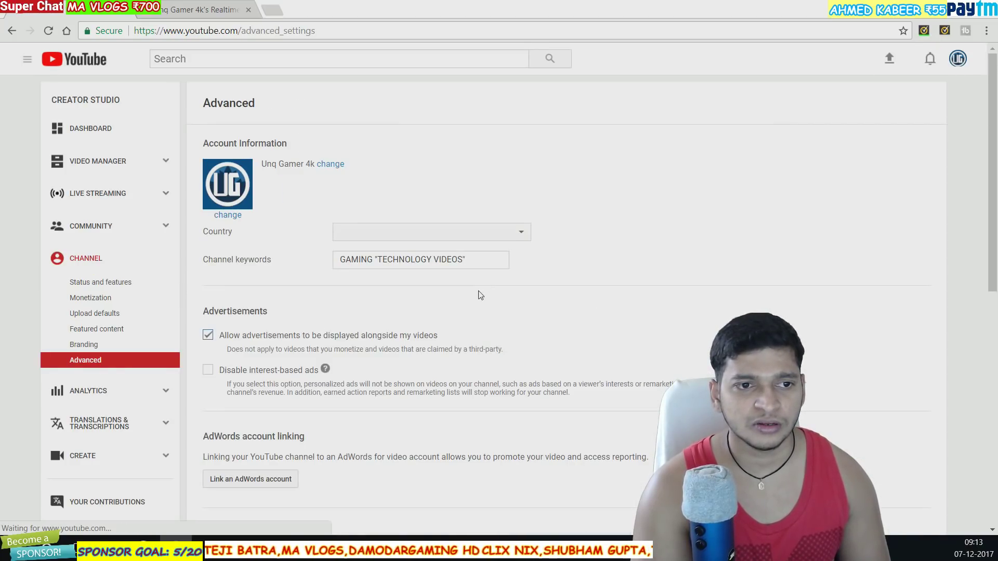
{"action": "scroll", "coordinate": [572, 288], "scroll_direction": "down", "scroll_amount": 7}
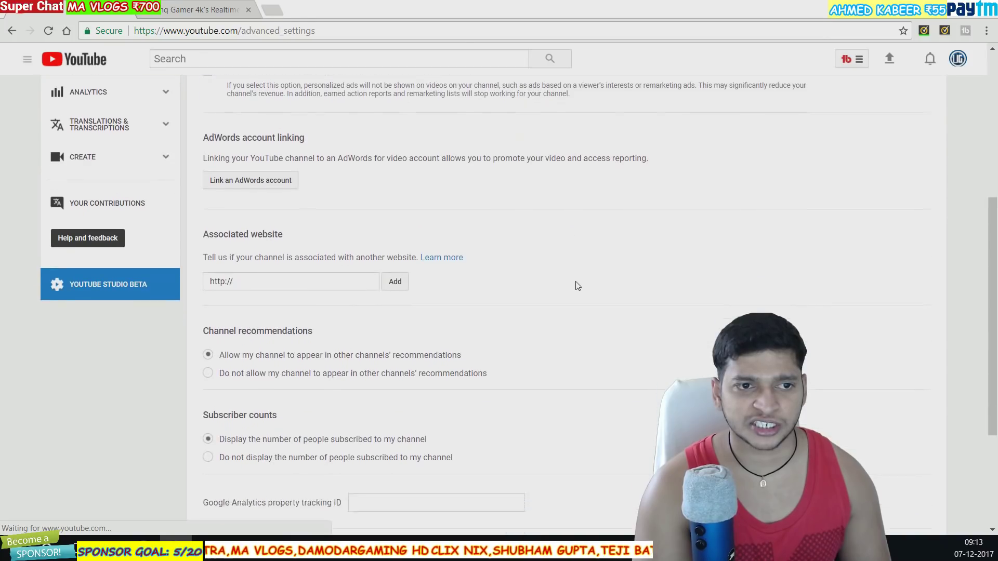
{"action": "scroll", "coordinate": [577, 286], "scroll_direction": "down", "scroll_amount": 1}
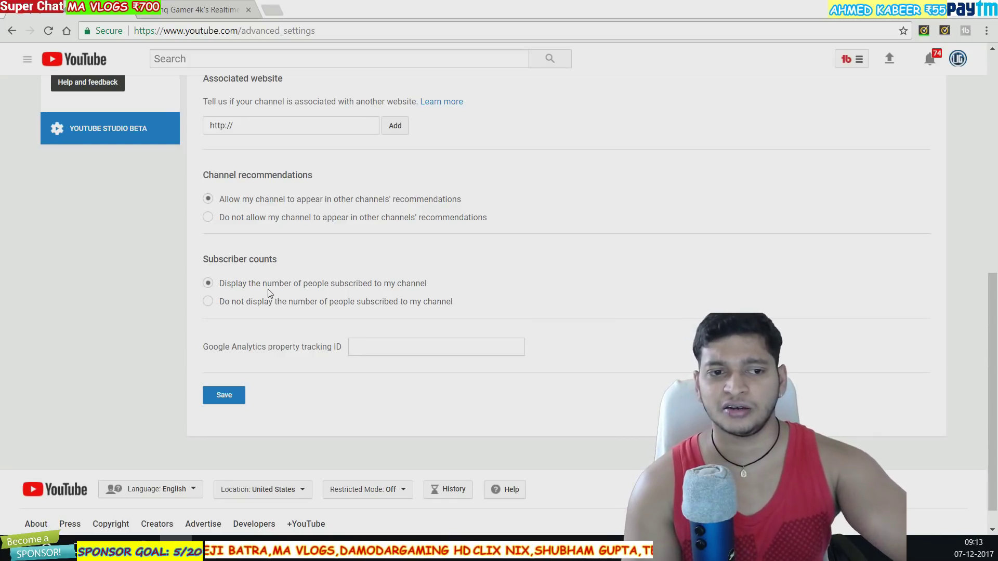
{"action": "left_click", "coordinate": [205, 16]}
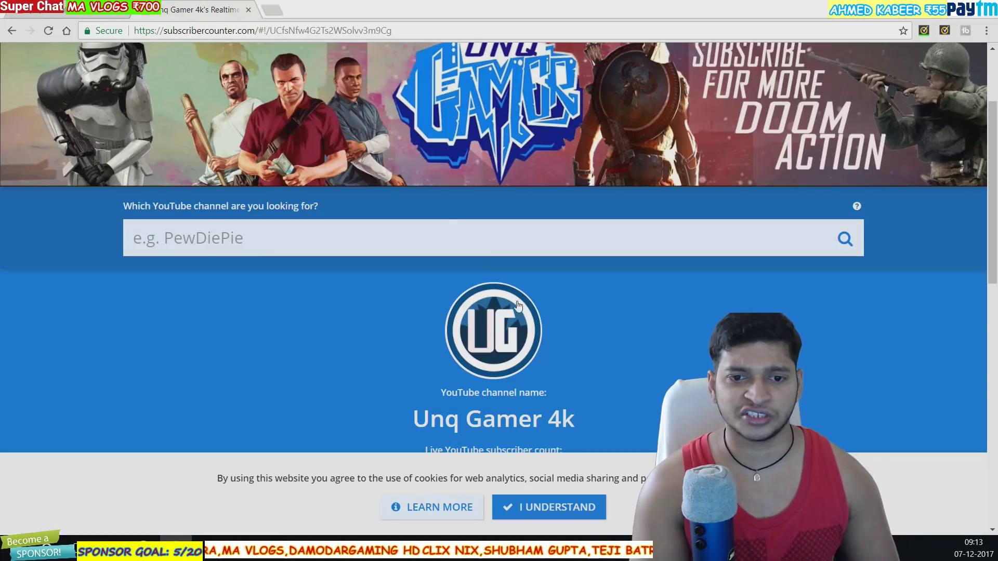
{"action": "scroll", "coordinate": [428, 195], "scroll_direction": "down", "scroll_amount": 3}
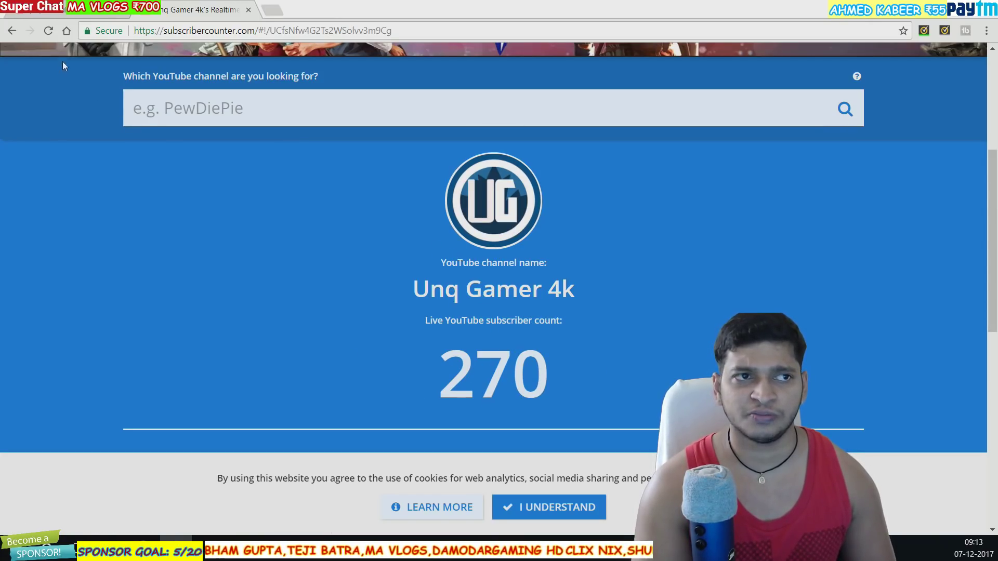
{"action": "key", "text": "alt+Tab"}
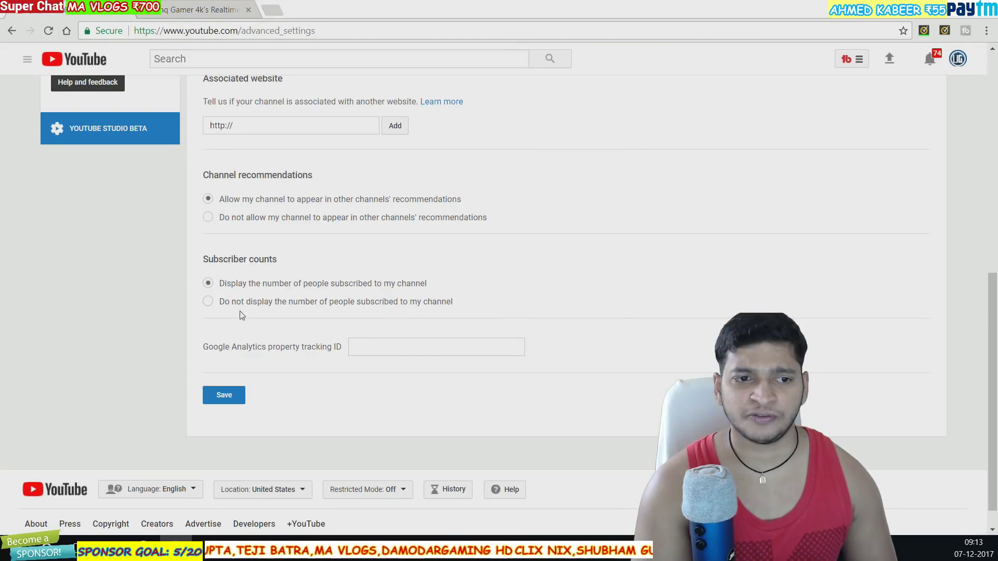
Step: Save the subscriber count as hidden and confirm the live subscriber counter reads 0
{"action": "left_click", "coordinate": [227, 307]}
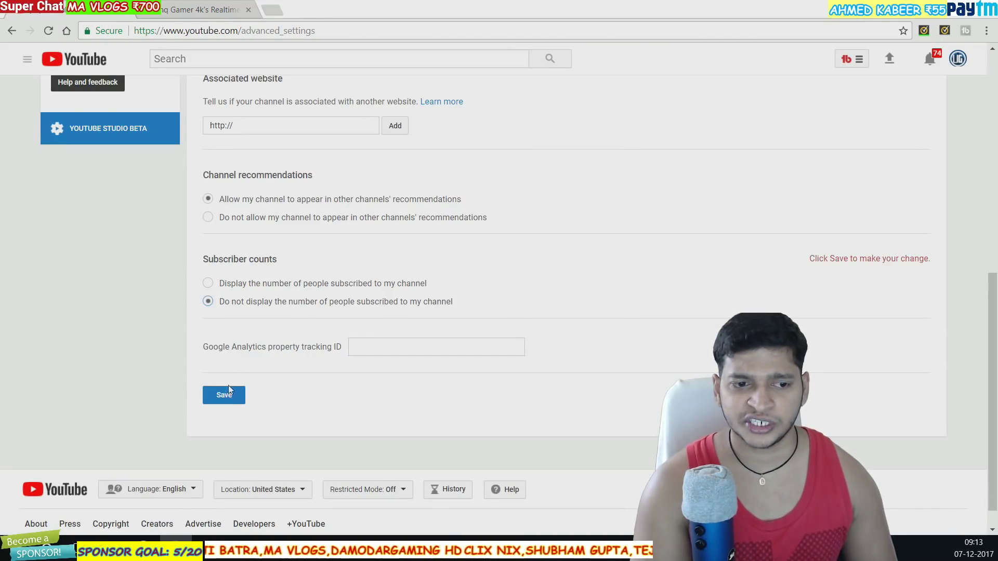
{"action": "left_click", "coordinate": [232, 399]}
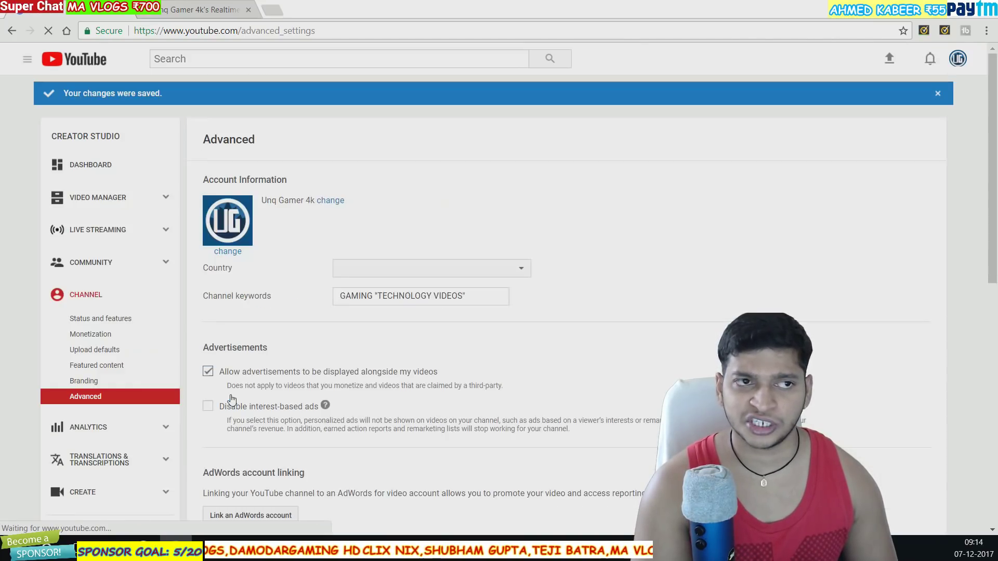
{"action": "left_click", "coordinate": [225, 12]}
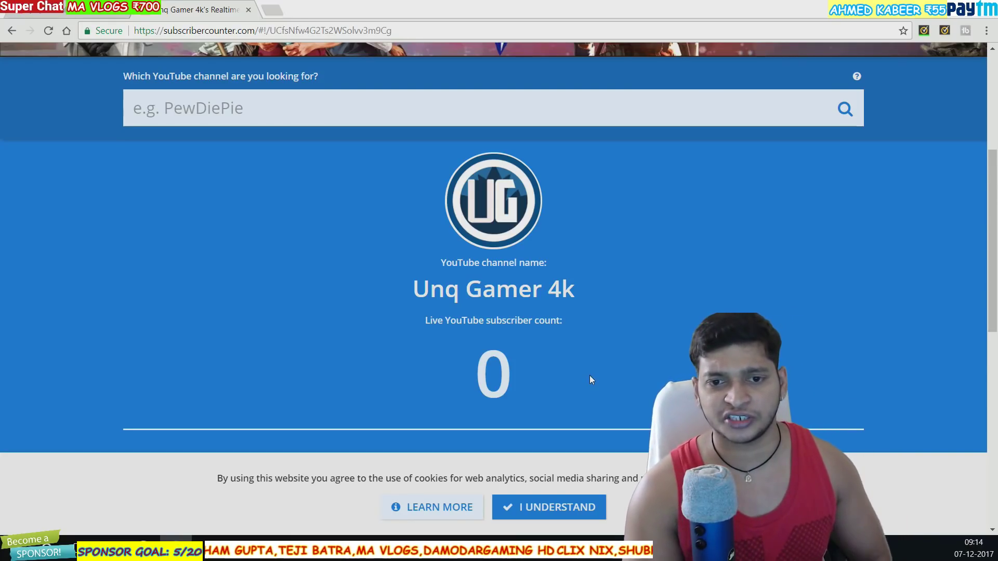
Step: Back in Advanced settings, save 'Display the number of people subscribed to my channel' again
{"action": "left_click", "coordinate": [90, 15]}
{"action": "scroll", "coordinate": [376, 411], "scroll_direction": "down", "scroll_amount": 5}
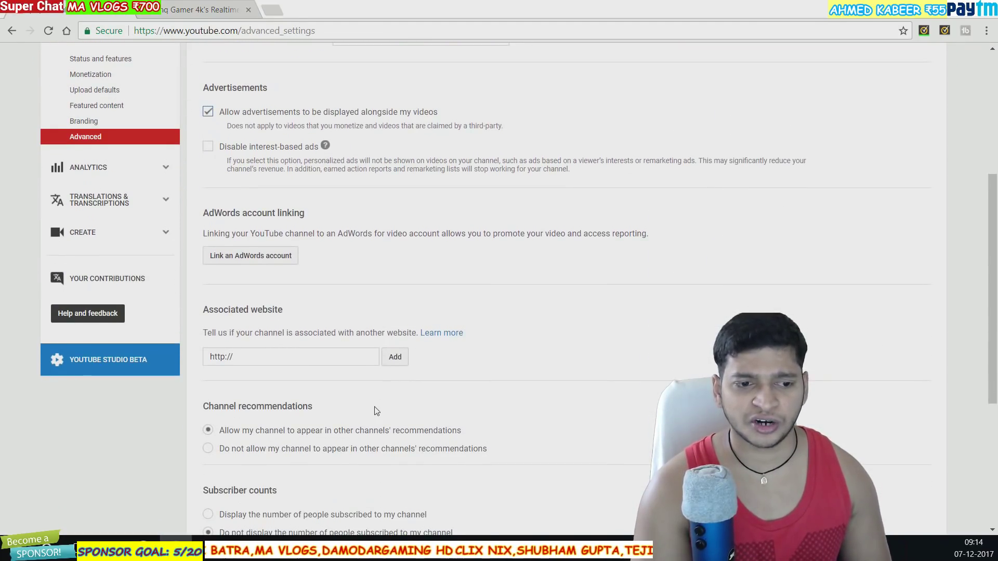
{"action": "scroll", "coordinate": [376, 411], "scroll_direction": "down", "scroll_amount": 2}
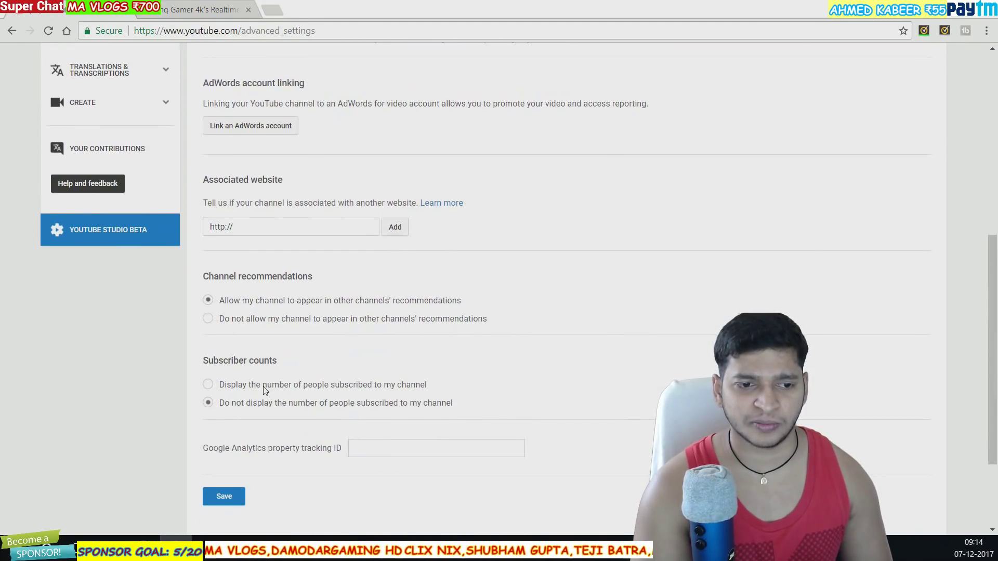
{"action": "left_click", "coordinate": [264, 389]}
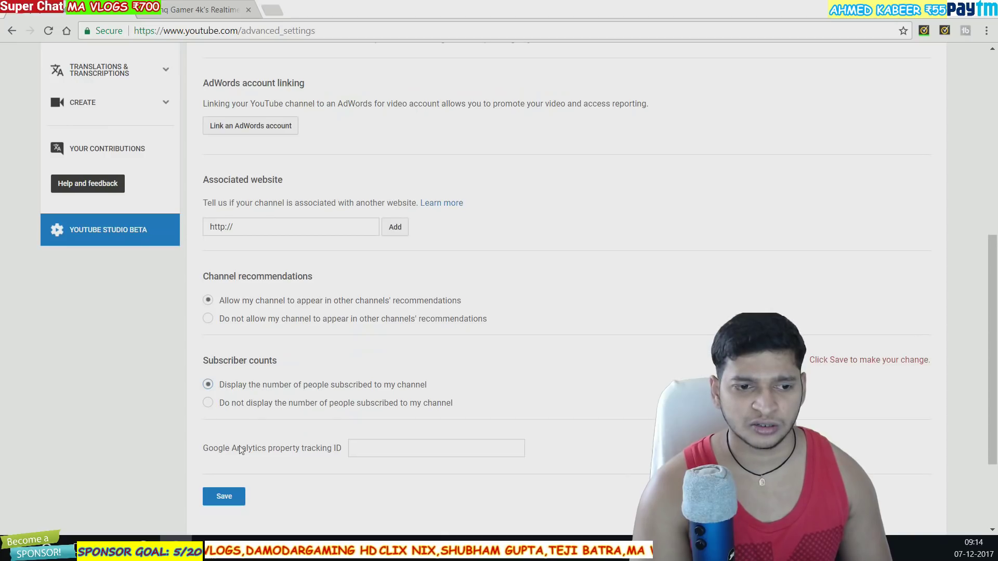
{"action": "left_click", "coordinate": [235, 498]}
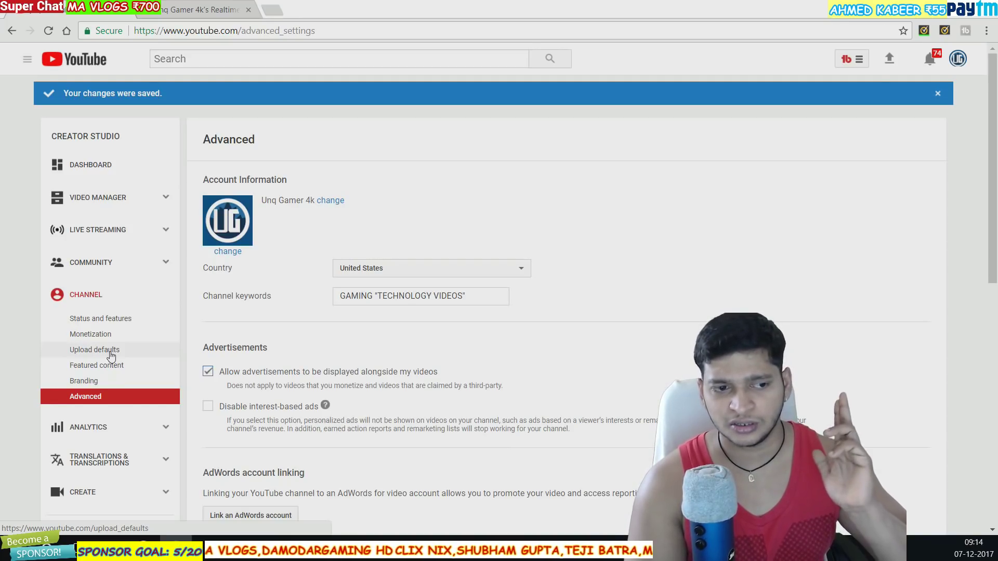
Step: Turn off ratings visibility in Upload defaults, then go to the Live Streaming dashboard
{"action": "left_click", "coordinate": [111, 355]}
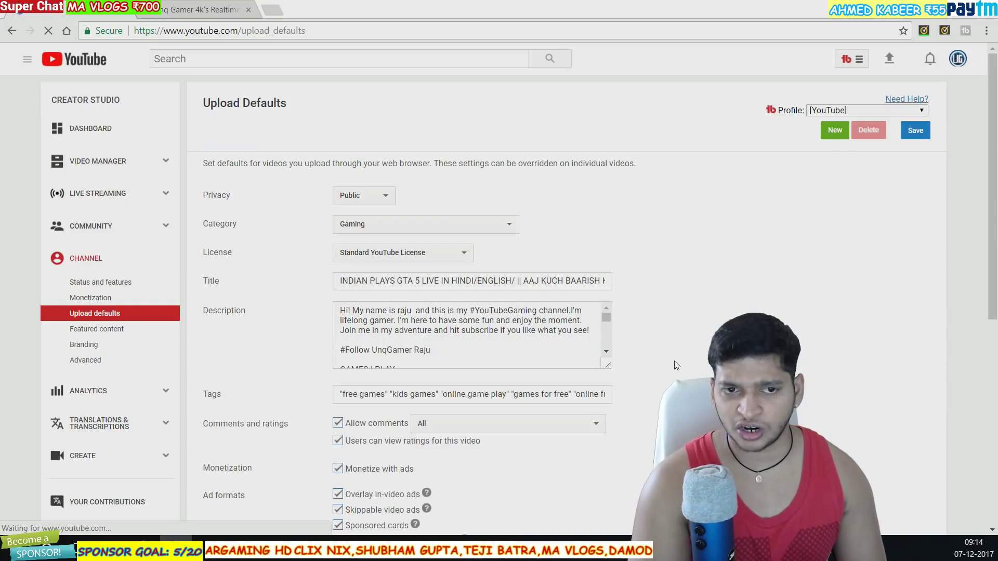
{"action": "scroll", "coordinate": [676, 365], "scroll_direction": "down", "scroll_amount": 1}
{"action": "scroll", "coordinate": [670, 369], "scroll_direction": "down", "scroll_amount": 2}
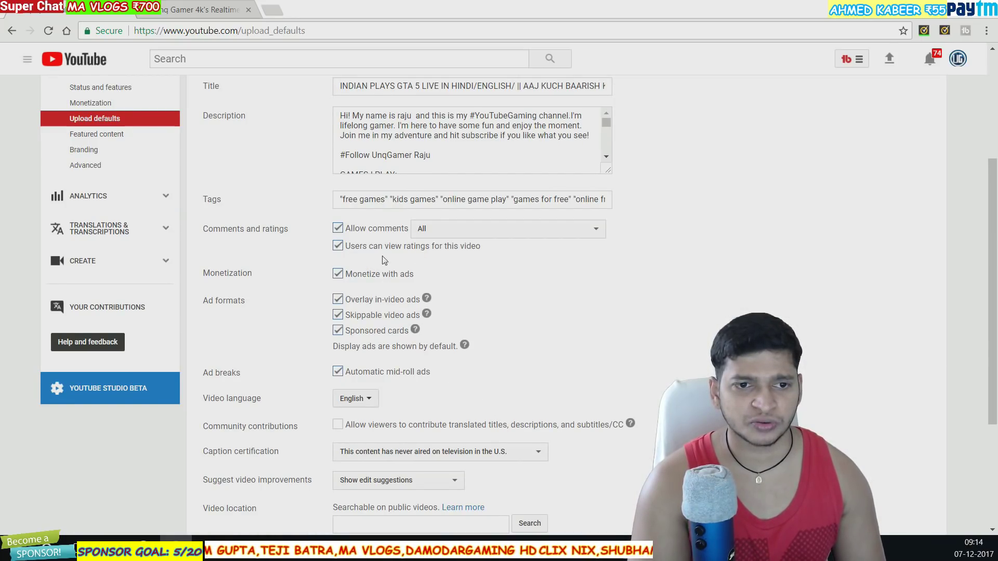
{"action": "left_click", "coordinate": [341, 249]}
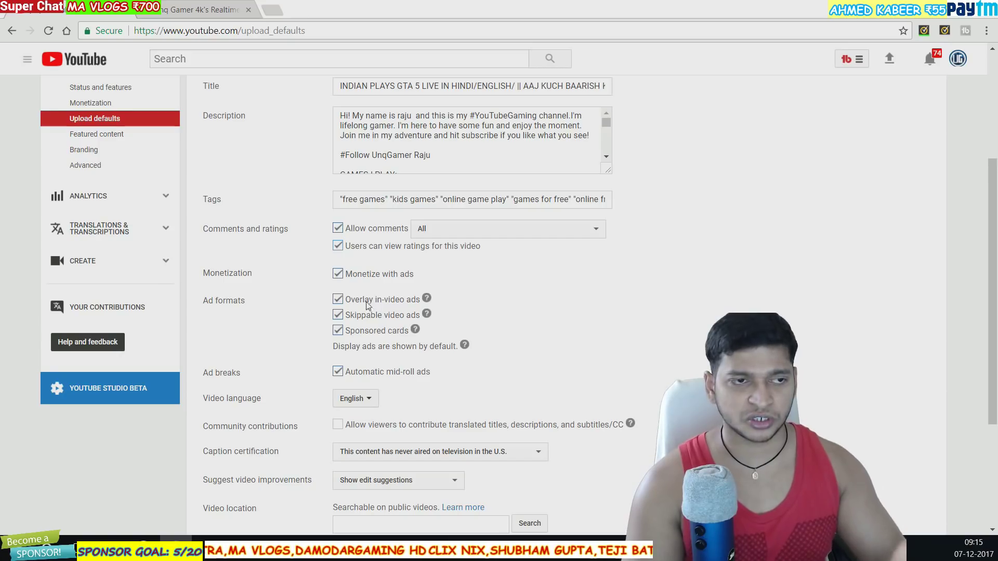
{"action": "scroll", "coordinate": [325, 273], "scroll_direction": "up", "scroll_amount": 4}
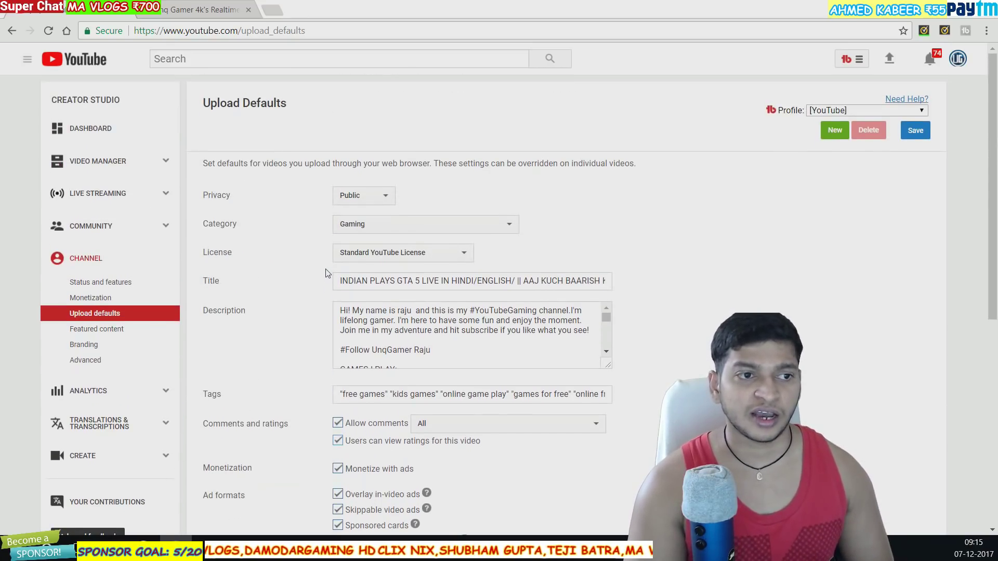
{"action": "left_click", "coordinate": [117, 199]}
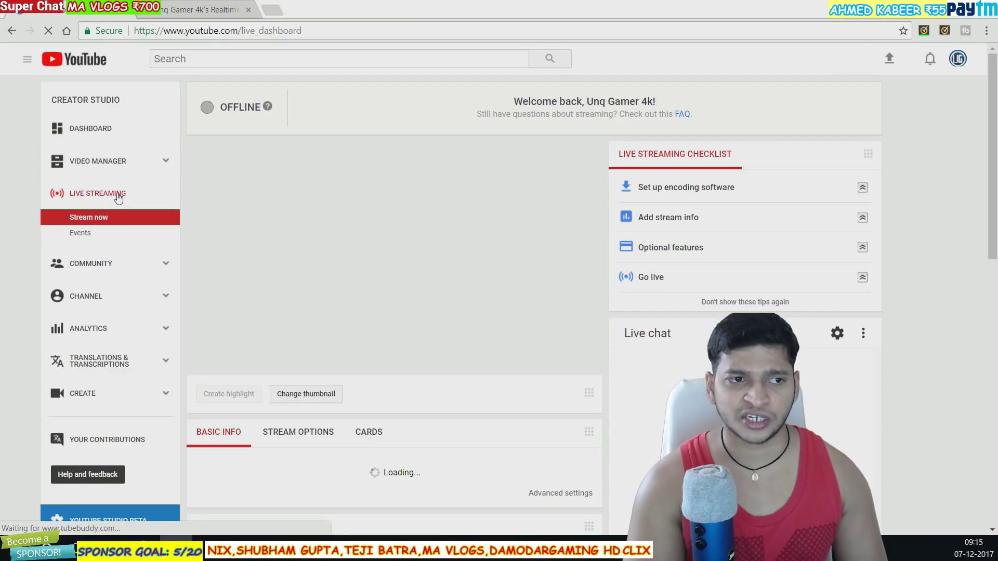
Step: Open the live event's Advanced settings under Basic Info and scroll to the ratings option
{"action": "scroll", "coordinate": [629, 364], "scroll_direction": "down", "scroll_amount": 4}
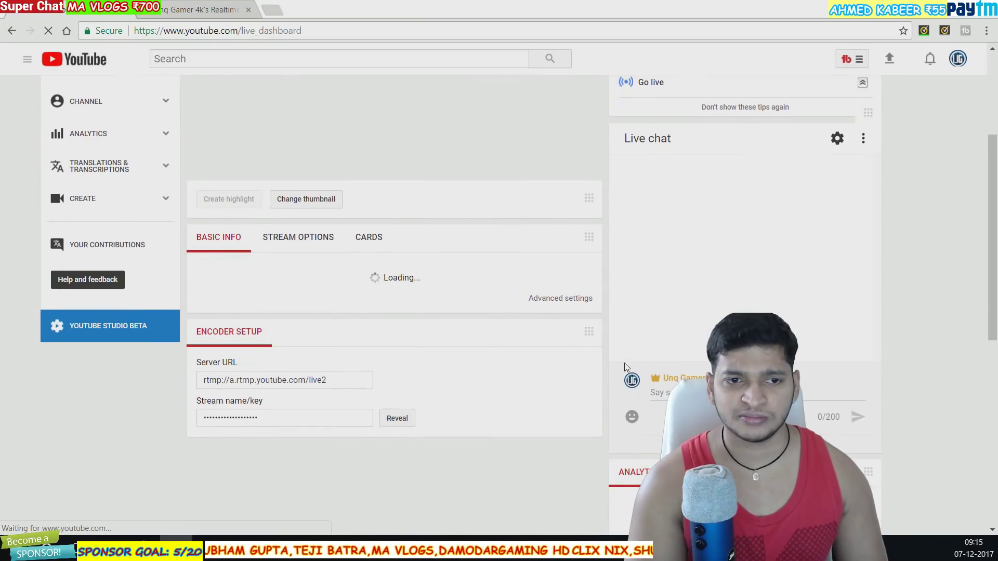
{"action": "left_click", "coordinate": [581, 300]}
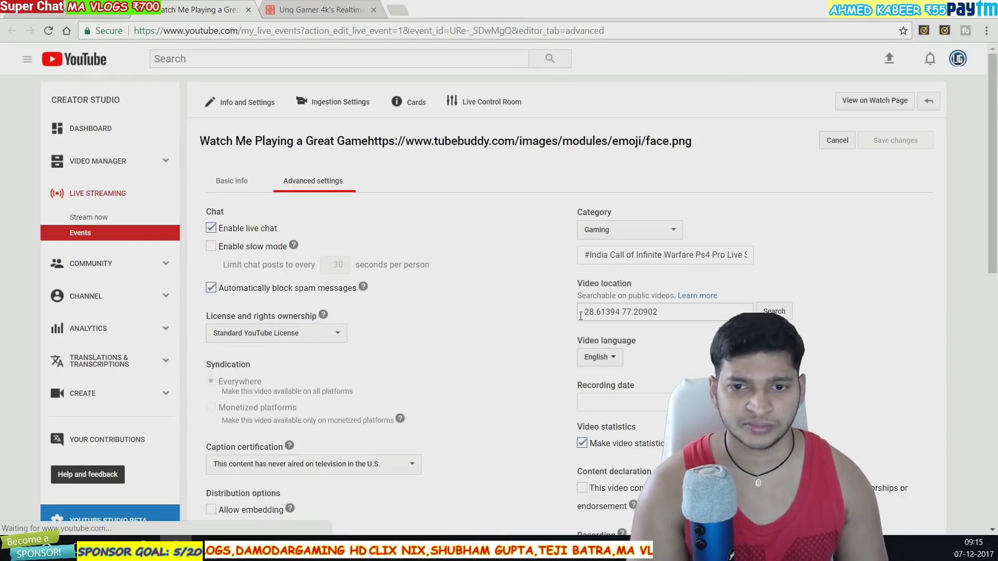
{"action": "scroll", "coordinate": [530, 325], "scroll_direction": "down", "scroll_amount": 4}
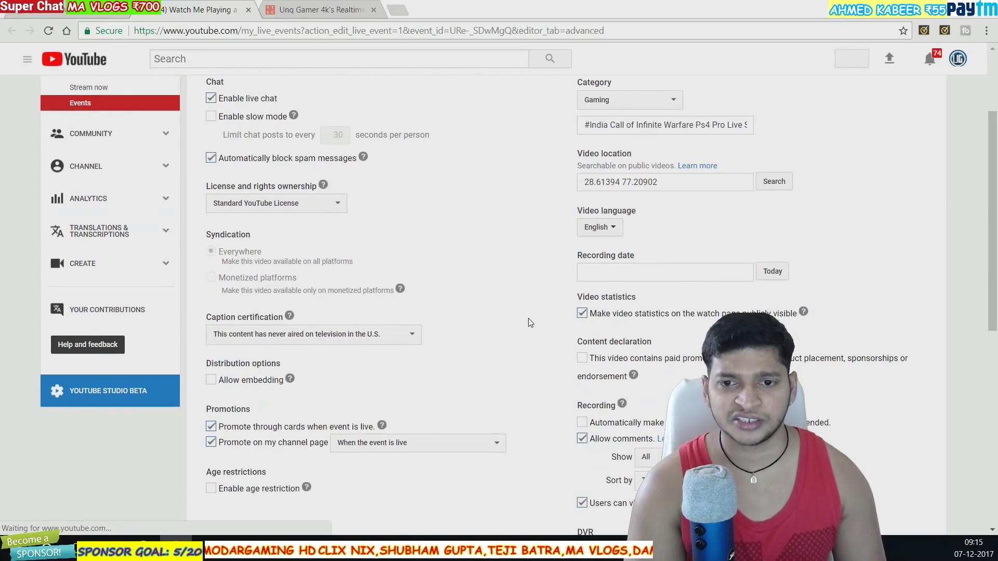
{"action": "scroll", "coordinate": [527, 326], "scroll_direction": "down", "scroll_amount": 3}
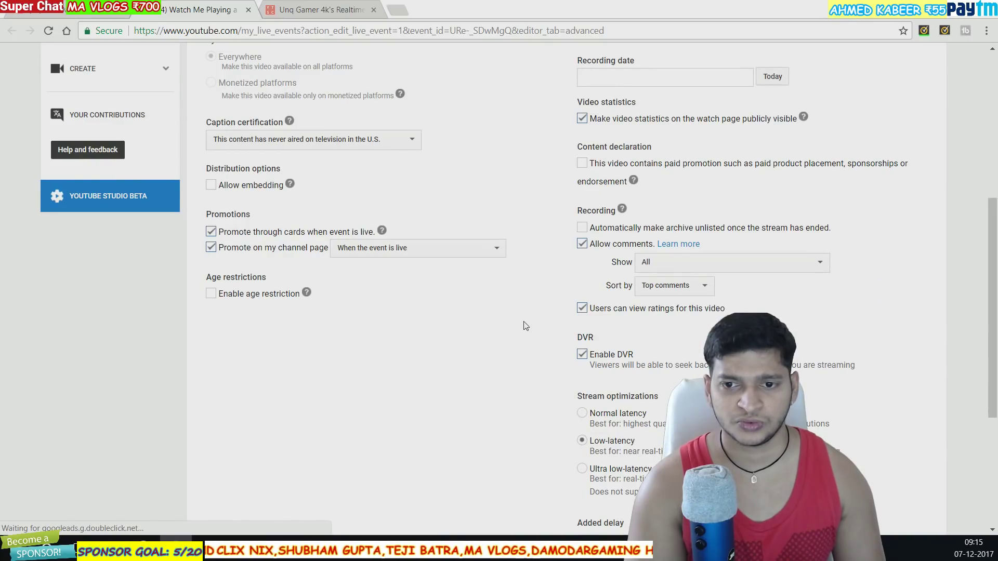
{"action": "scroll", "coordinate": [526, 326], "scroll_direction": "down", "scroll_amount": 1}
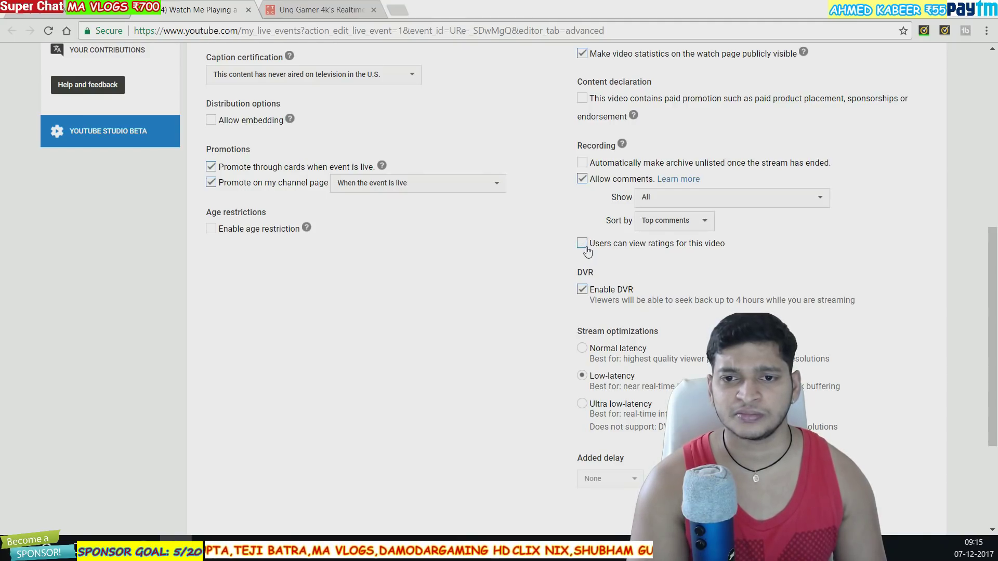
{"action": "scroll", "coordinate": [587, 251], "scroll_direction": "down", "scroll_amount": 3}
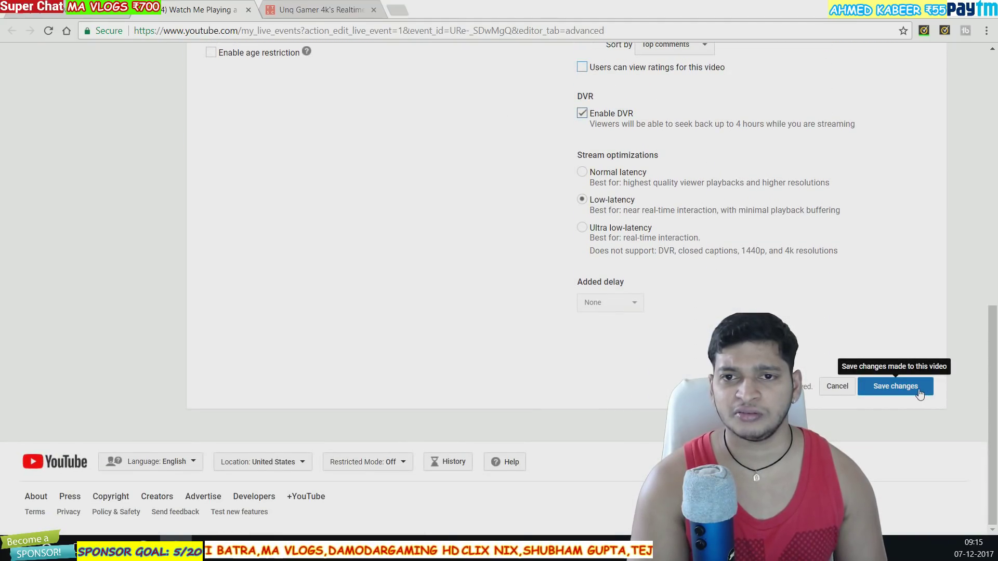
Step: Save the event with ratings hidden, then re-tick 'Users can view ratings for this video'
{"action": "left_click", "coordinate": [895, 386]}
{"action": "scroll", "coordinate": [600, 269], "scroll_direction": "up", "scroll_amount": 4}
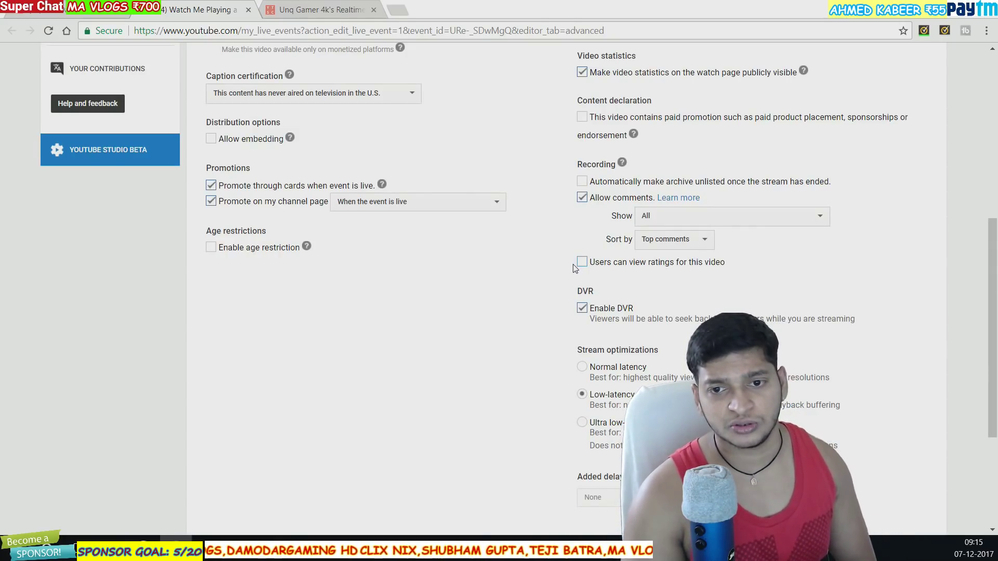
{"action": "left_click", "coordinate": [581, 266]}
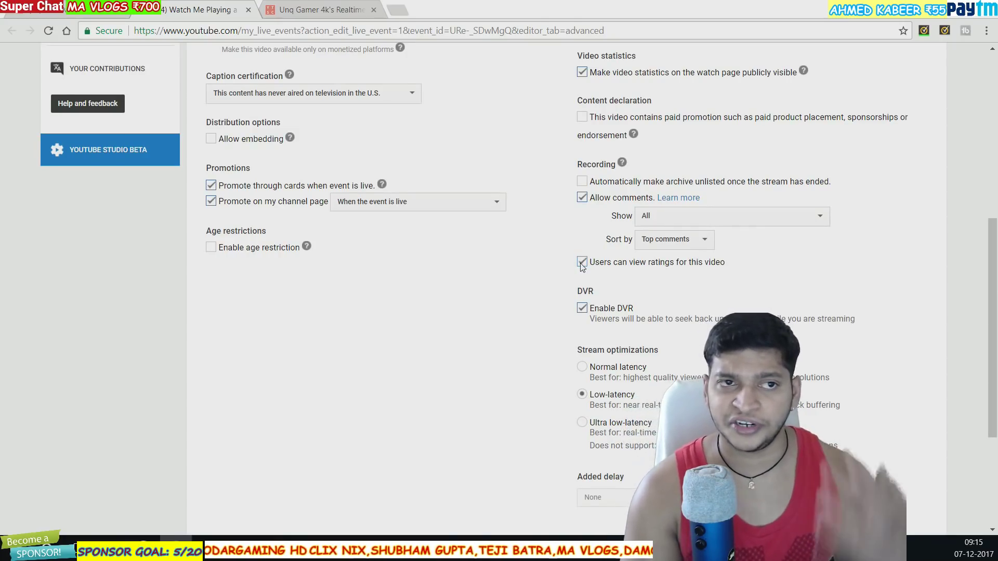